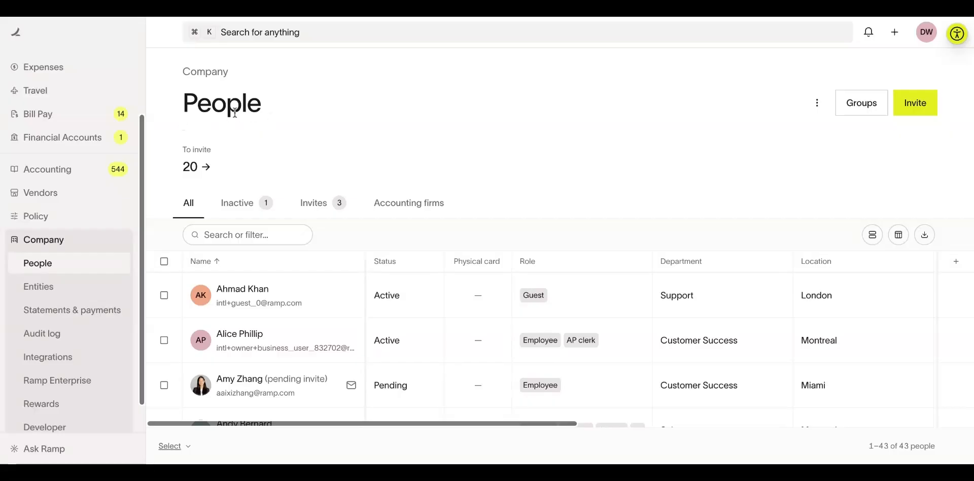
Start a new custom group from the People groups page and name it East Coast Executives
left_click(868, 107)
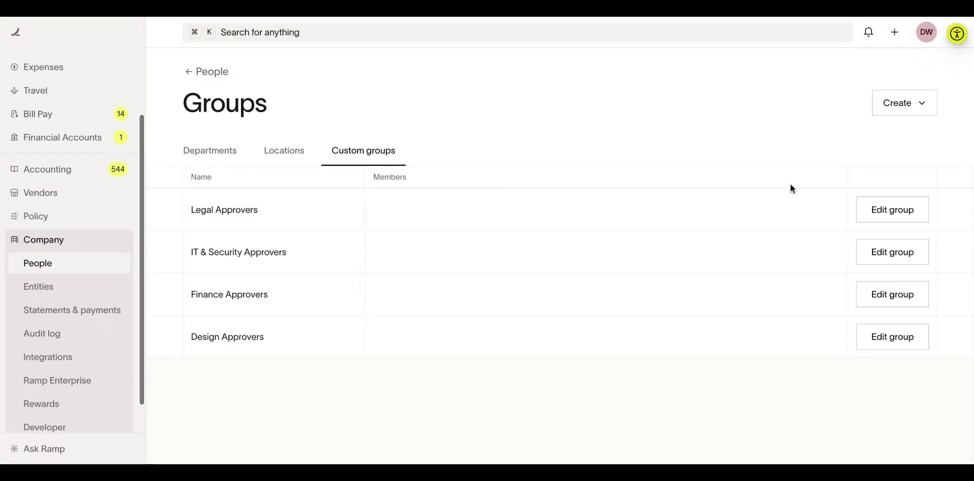
left_click(932, 112)
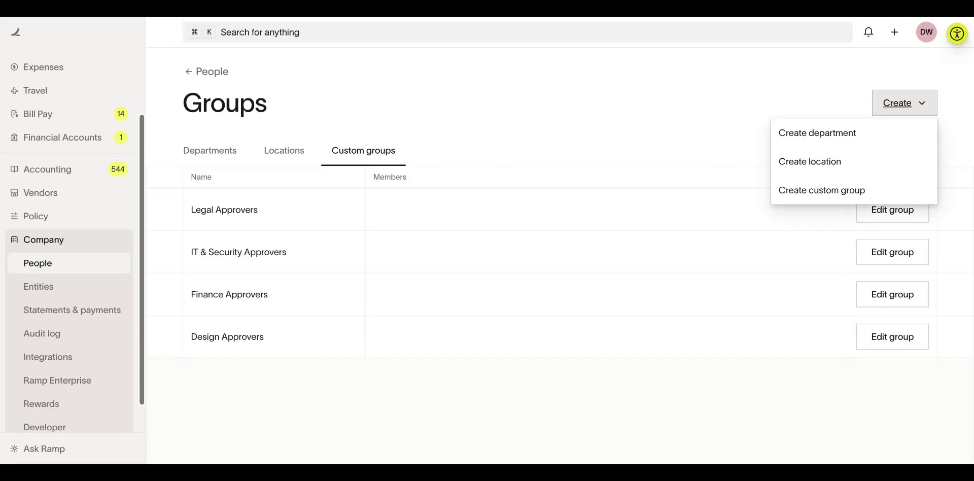
left_click(832, 196)
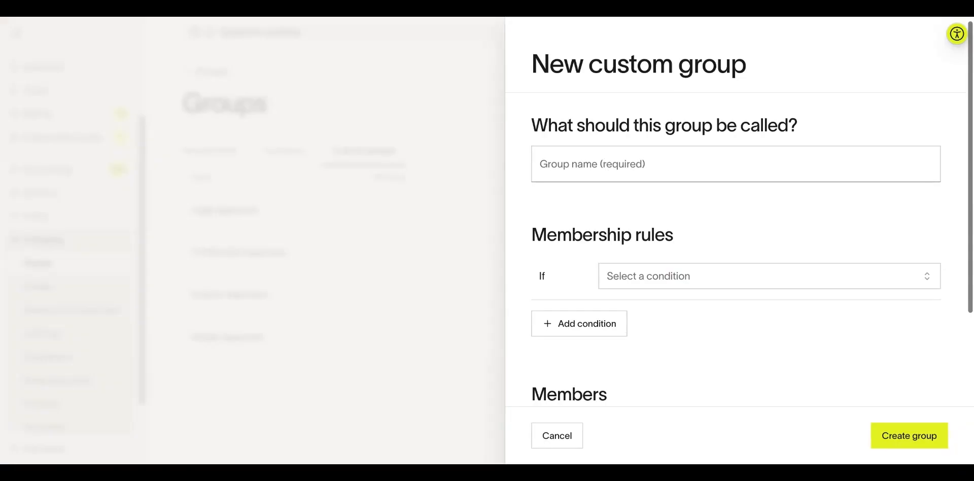
left_click(736, 164)
type("Each Coa")
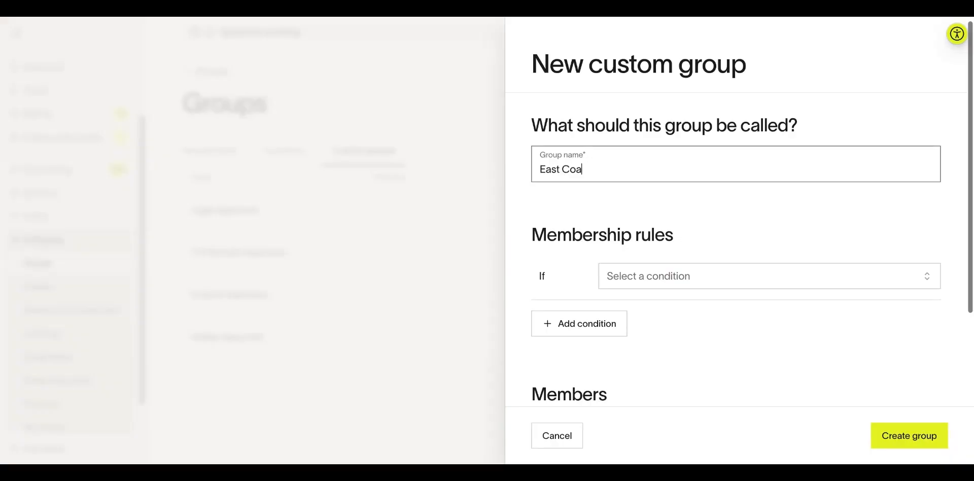
type("st Executives")
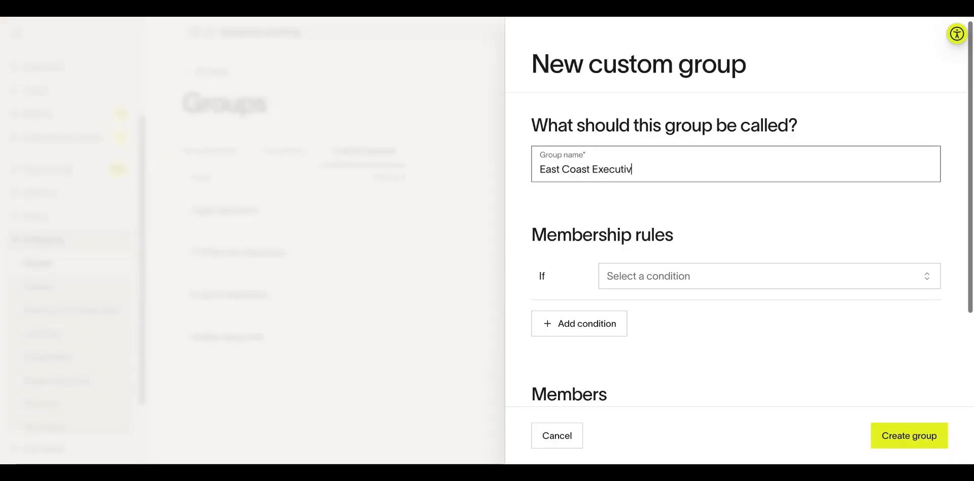
left_click(687, 218)
Set the first membership rule so that Employee level is 7, 8, 9 or 10
scroll(686, 218, "down", 2)
scroll(686, 218, "up", 1)
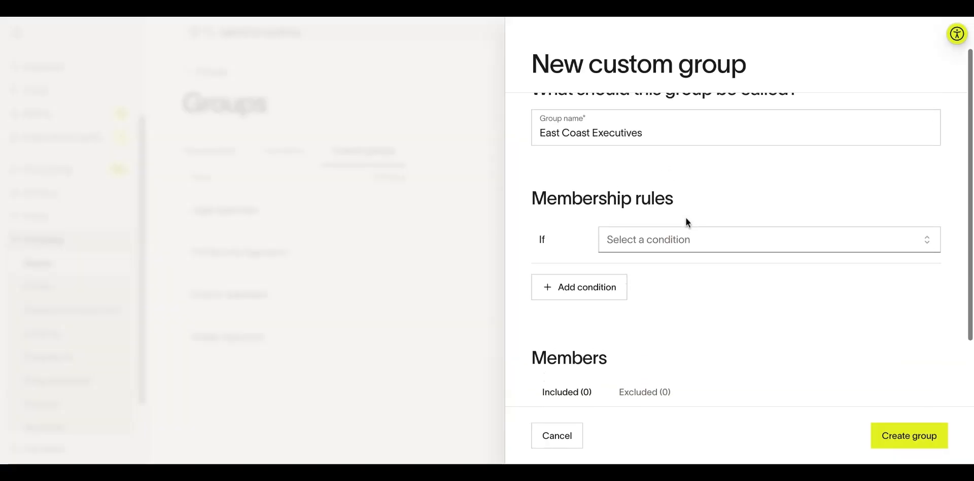
left_click(697, 241)
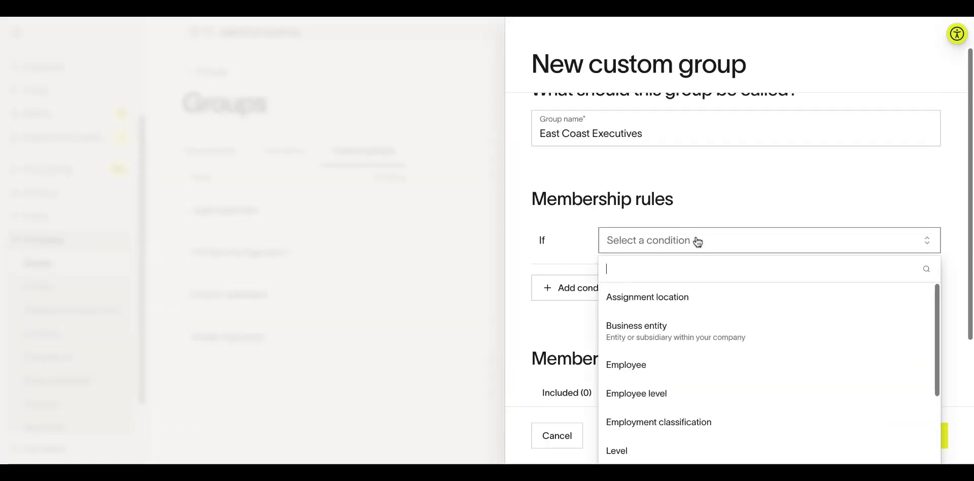
left_click(693, 392)
left_click(754, 274)
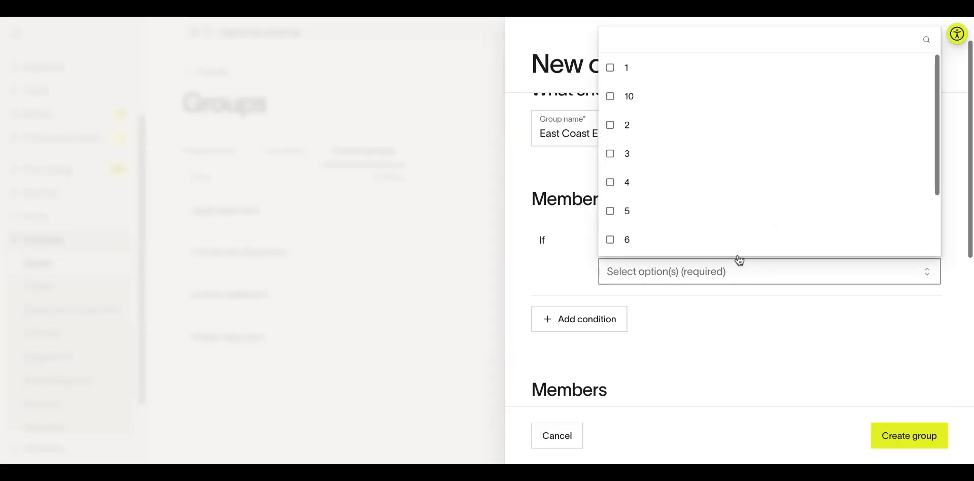
left_click(666, 108)
scroll(698, 175, "down", 2)
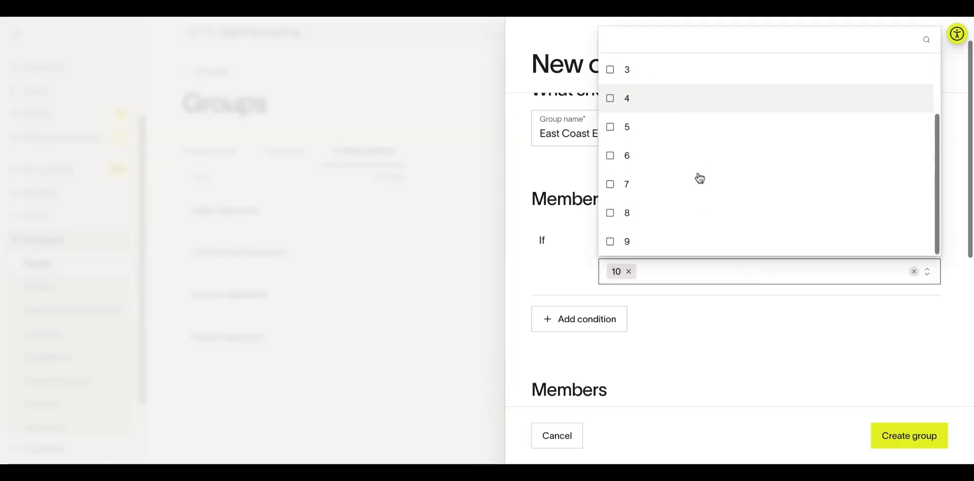
left_click(651, 223)
left_click(650, 242)
left_click(654, 184)
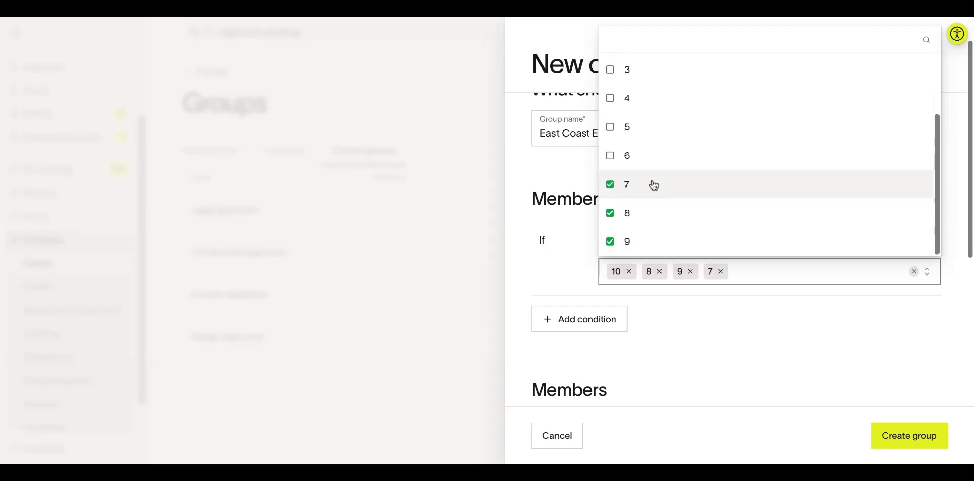
left_click(714, 317)
Add a second membership condition, joined with And, based on Ramp location
scroll(736, 361, "down", 2)
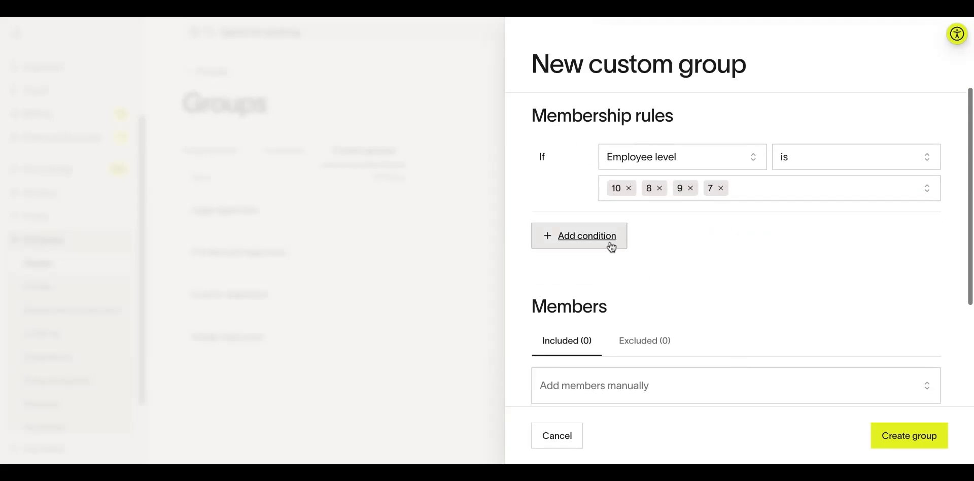
left_click(587, 239)
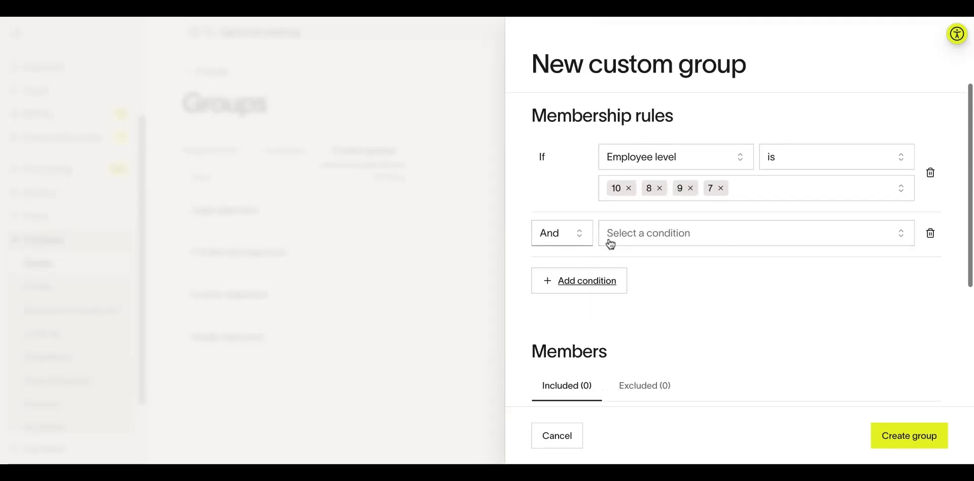
left_click(650, 243)
type("loc")
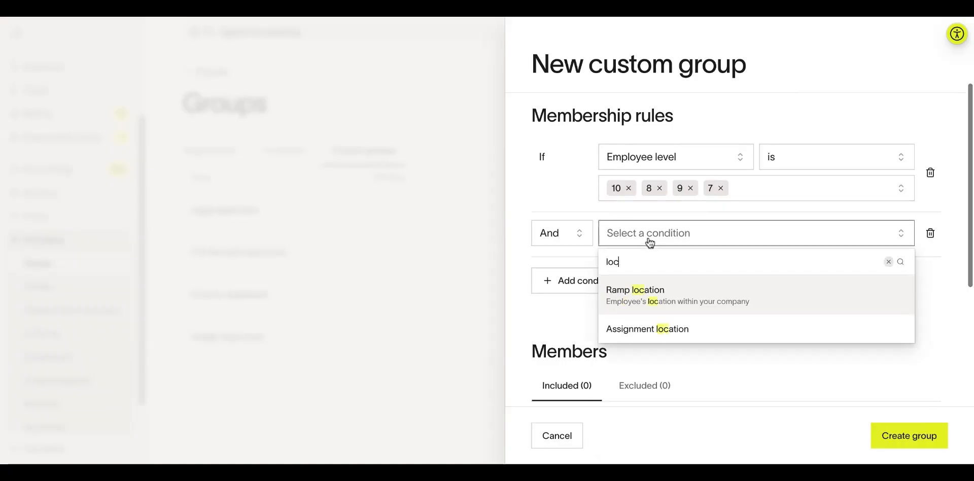
left_click(679, 303)
Set the Ramp location condition to match Miami, Boston, Montreal, New York City and Toronto
left_click(701, 274)
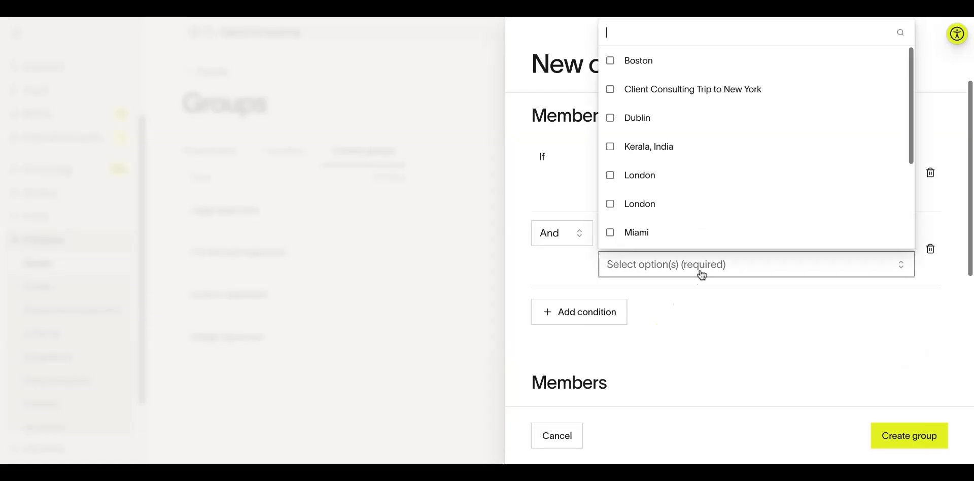
left_click(697, 239)
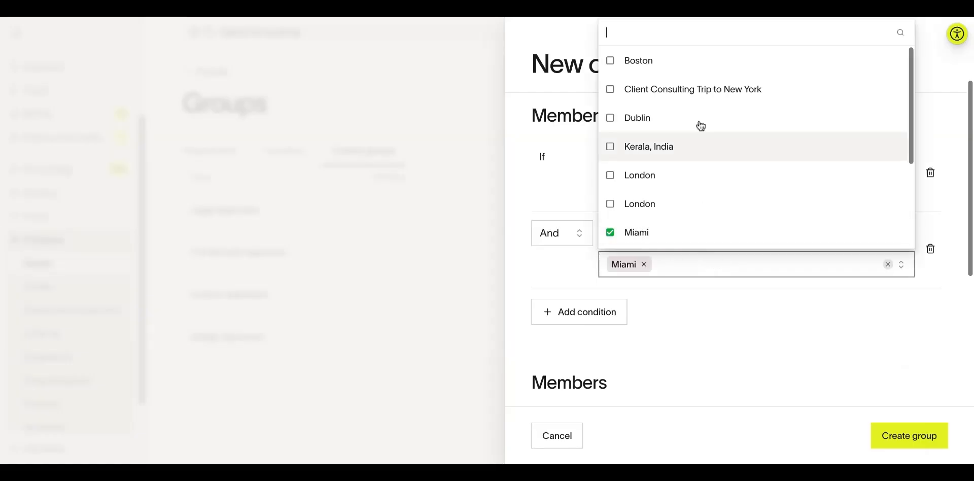
left_click(640, 65)
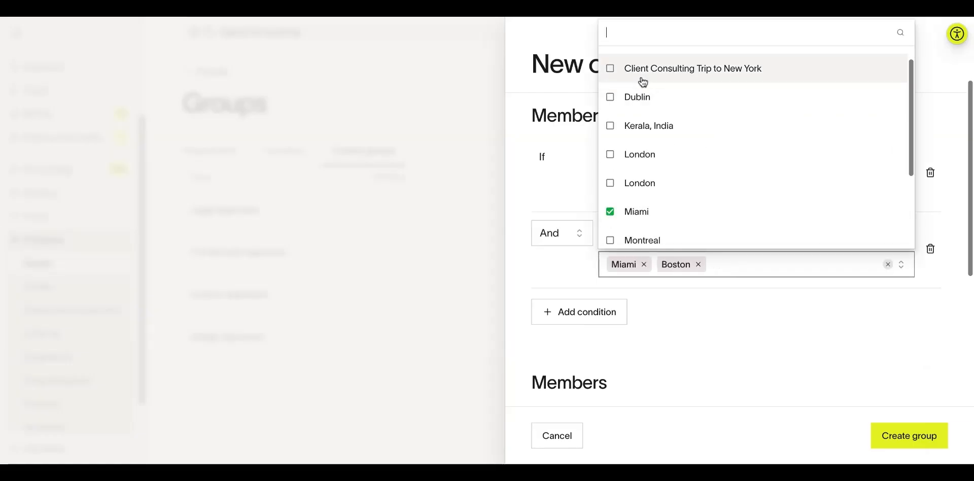
scroll(674, 176, "down", 3)
left_click(664, 136)
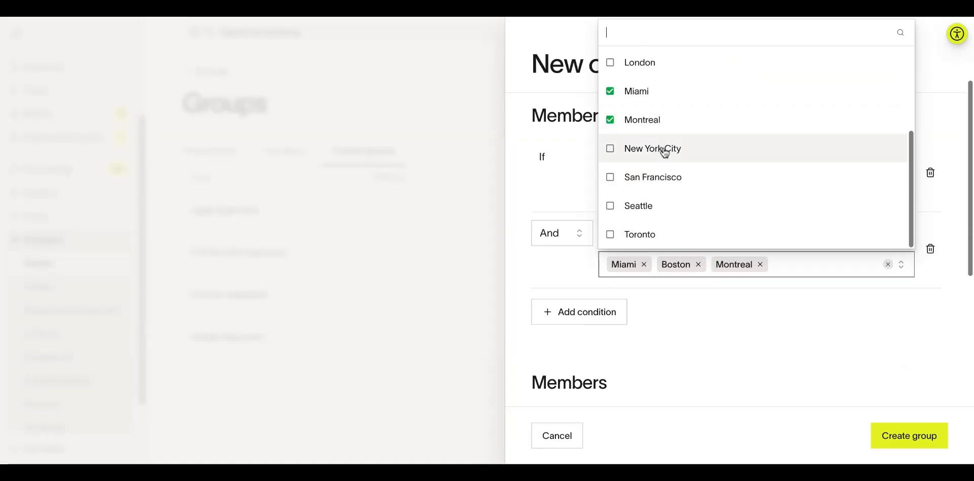
left_click(663, 149)
left_click(666, 239)
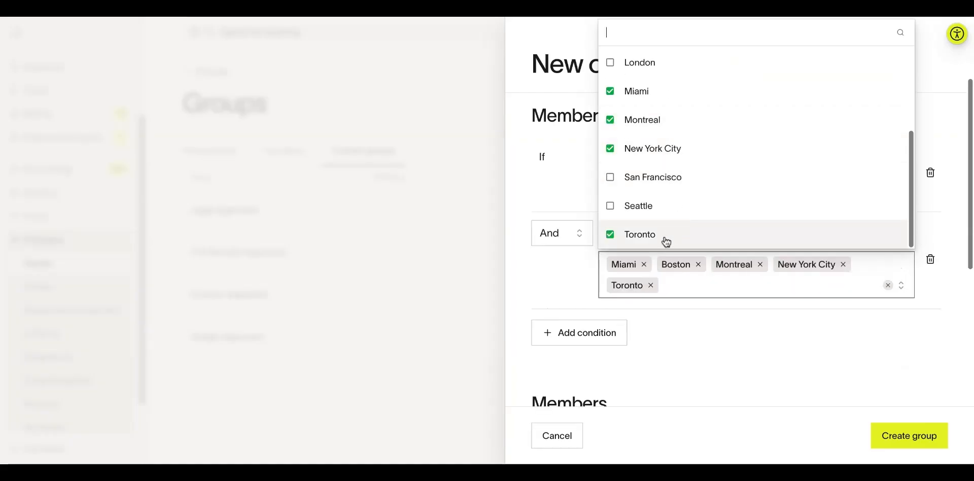
left_click(740, 352)
Examine the included members list and compare it with the employee level and location rules
scroll(745, 384, "down", 3)
scroll(791, 367, "down", 1)
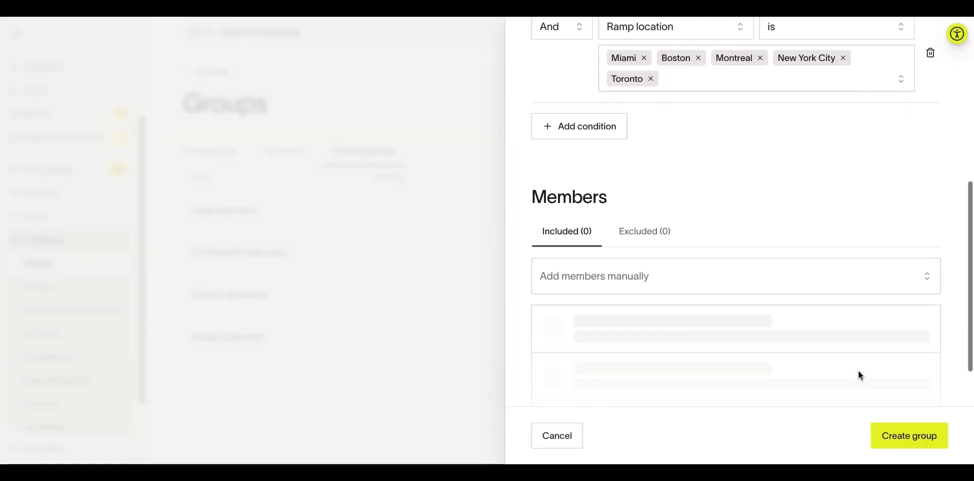
scroll(878, 362, "up", 2)
scroll(875, 356, "down", 4)
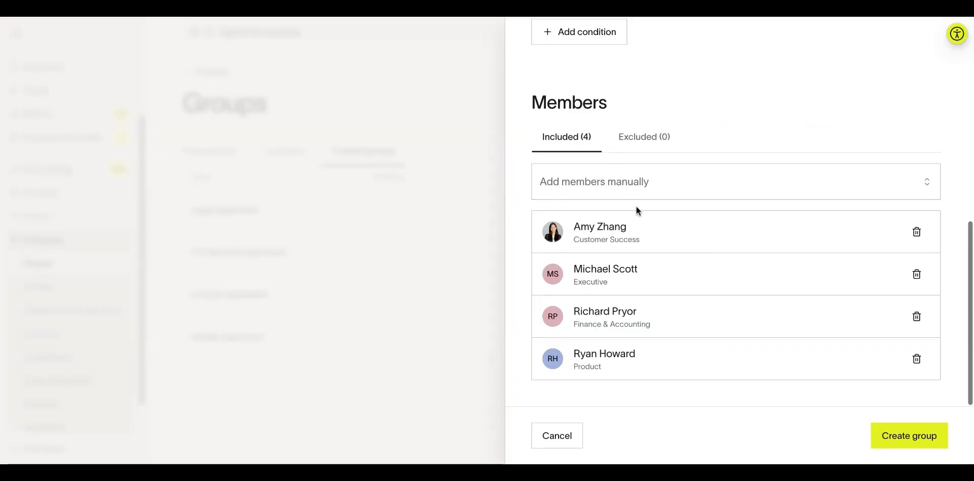
scroll(649, 272, "up", 7)
scroll(649, 272, "down", 7)
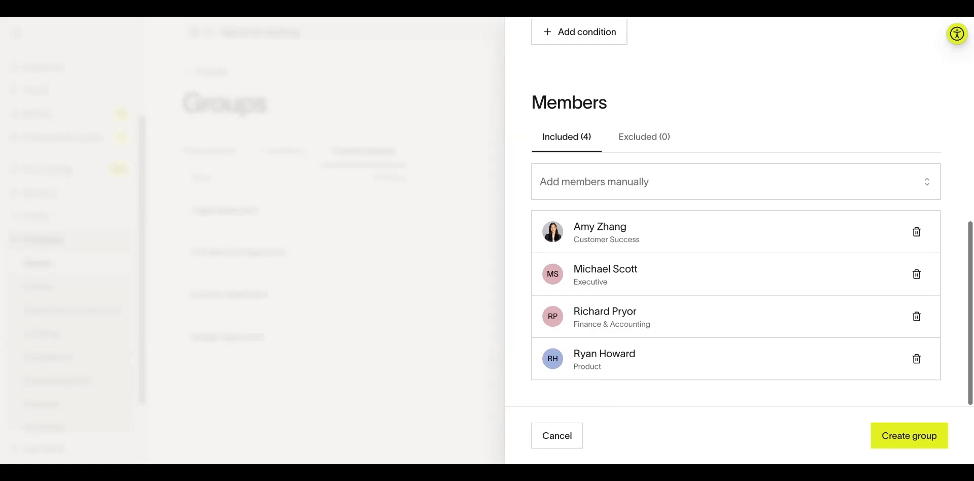
scroll(585, 144, "up", 7)
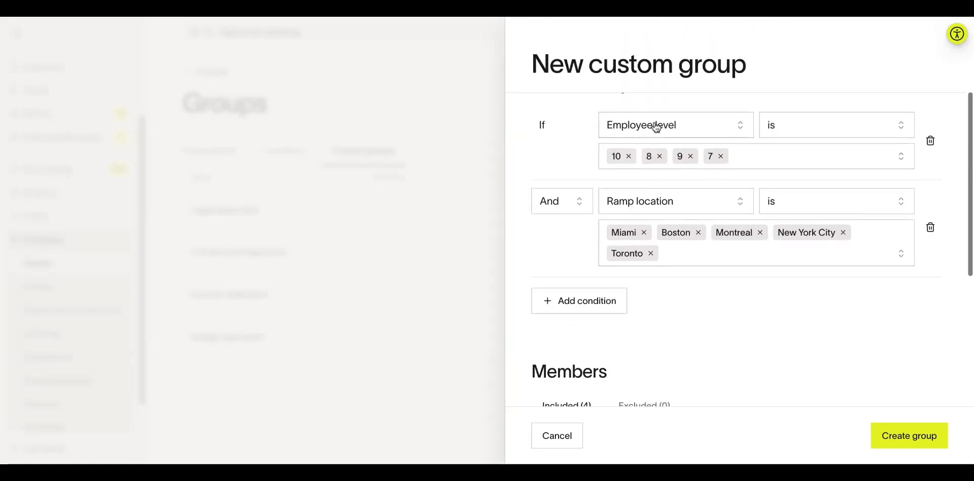
scroll(669, 350, "down", 1)
scroll(669, 349, "down", 4)
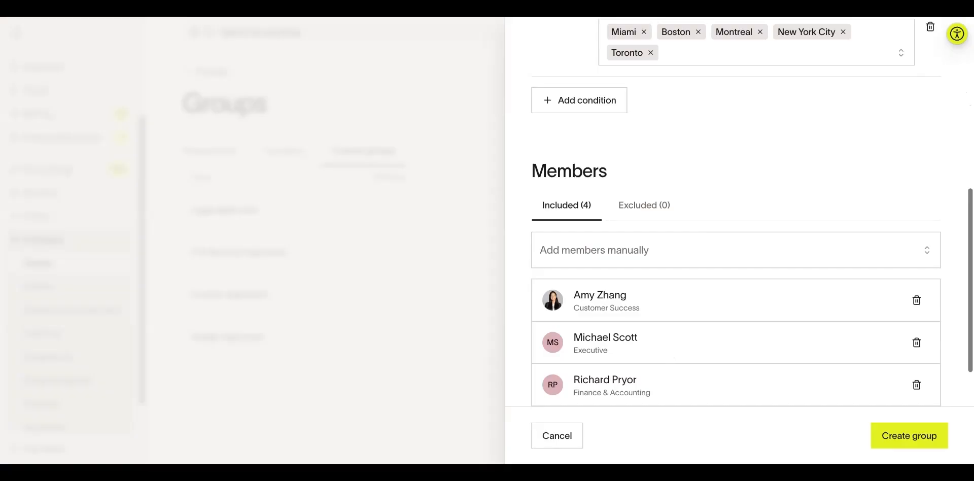
scroll(669, 349, "down", 2)
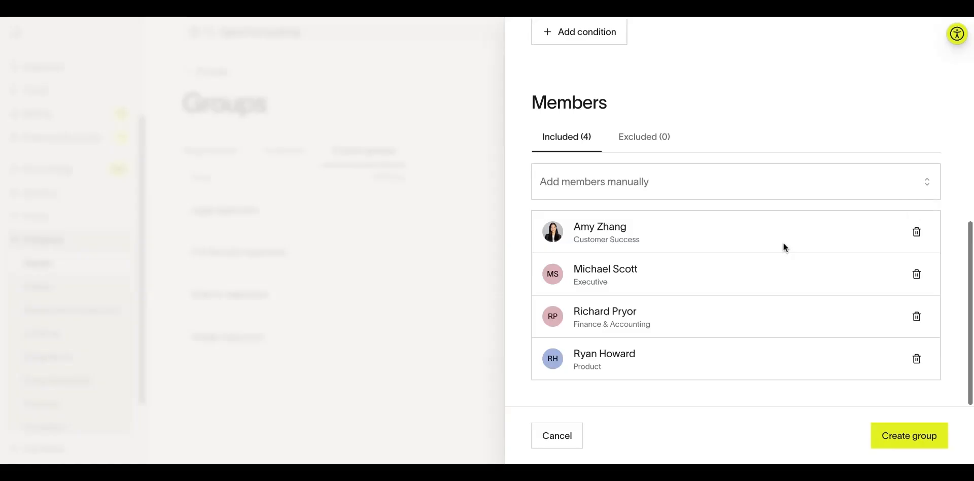
scroll(784, 245, "up", 7)
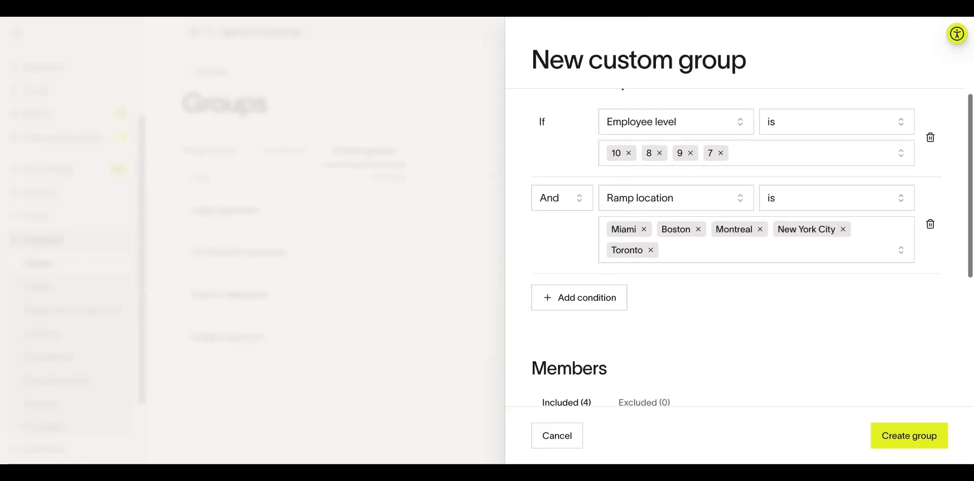
scroll(756, 357, "down", 2)
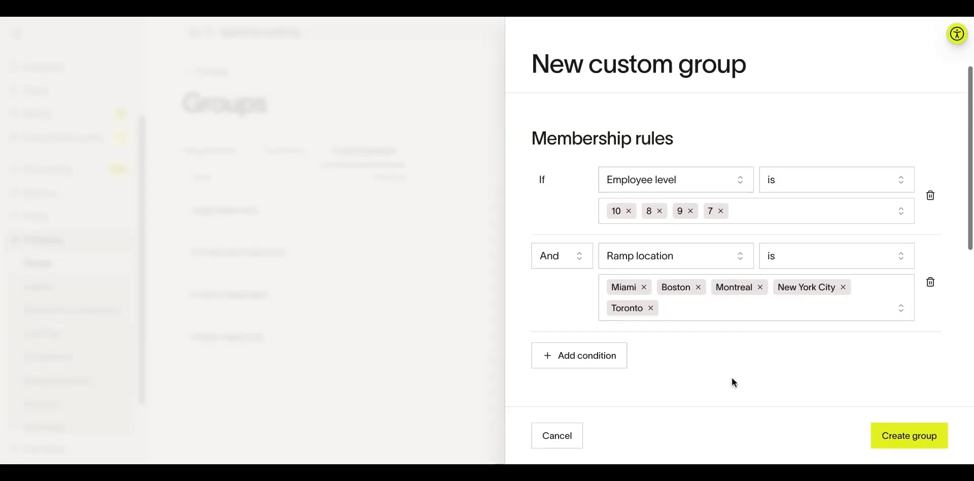
Create the East Coast Executives group with its current rules and members
scroll(733, 380, "down", 4)
scroll(733, 380, "down", 2)
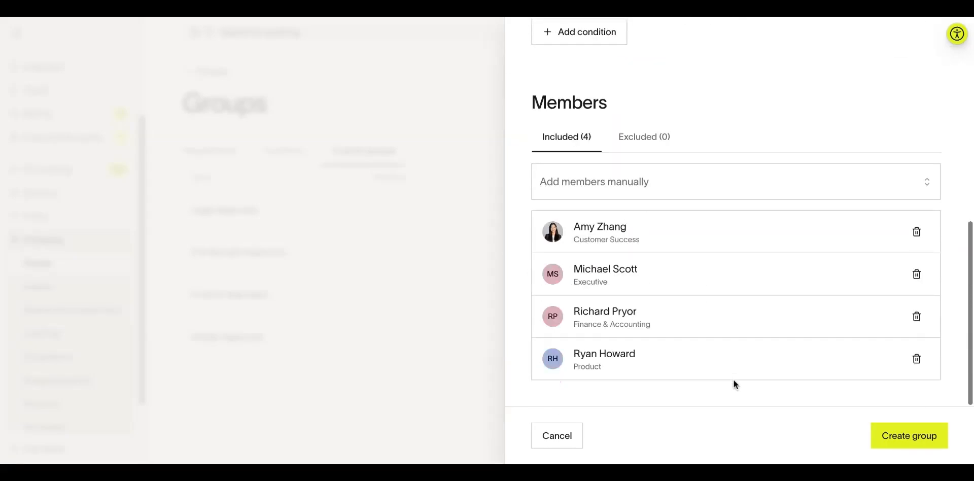
left_click(889, 437)
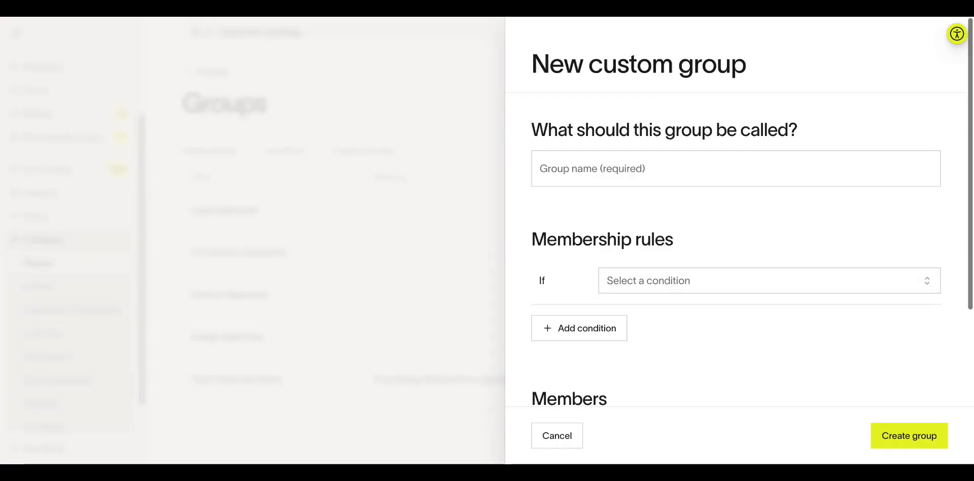
In another new custom group, set the membership rule to Project Name is ProjectKeystoneWorks or ProjectGraniteVale
scroll(811, 86, "down", 1)
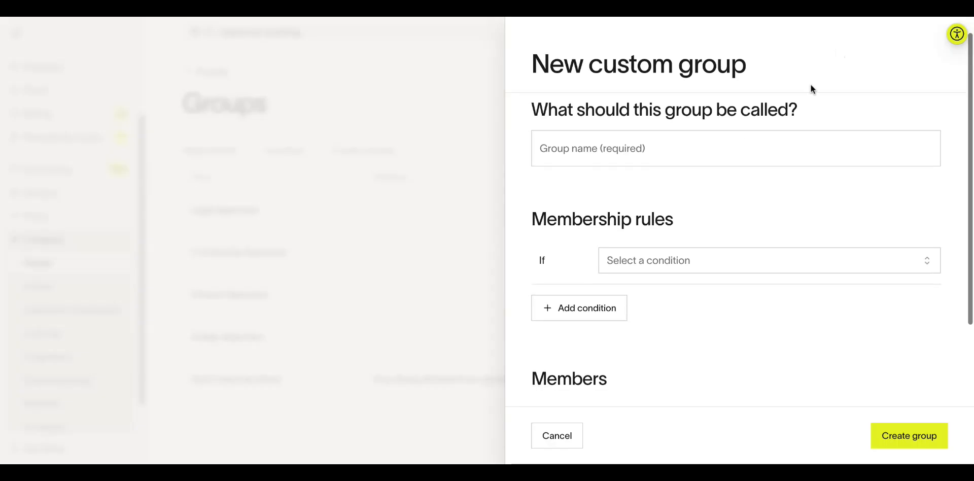
left_click(706, 268)
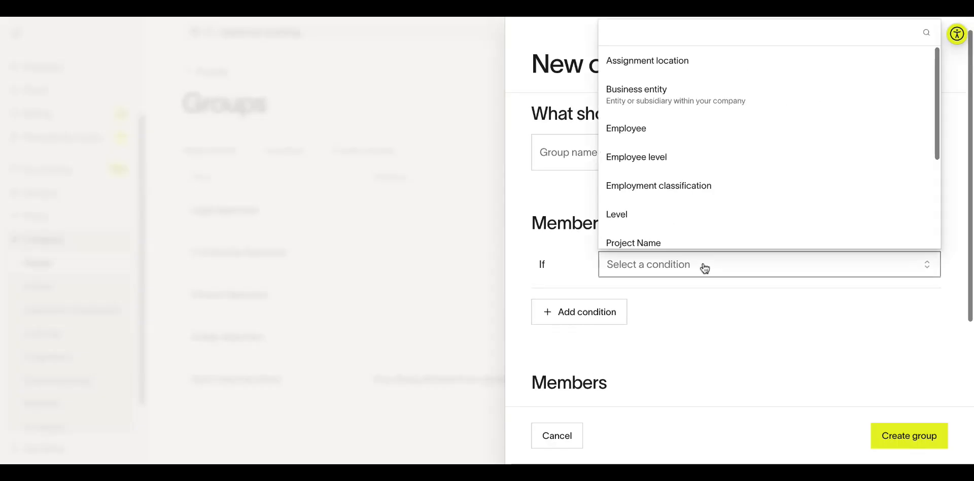
left_click(657, 248)
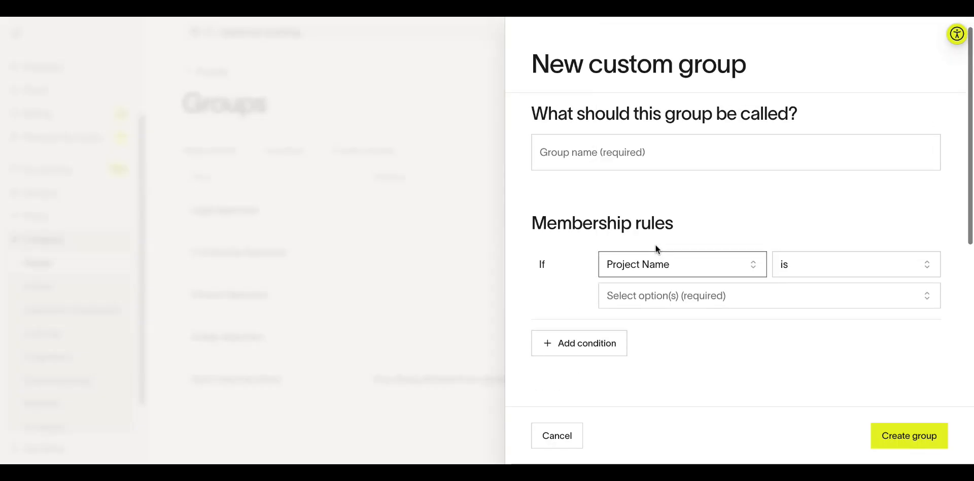
left_click(709, 298)
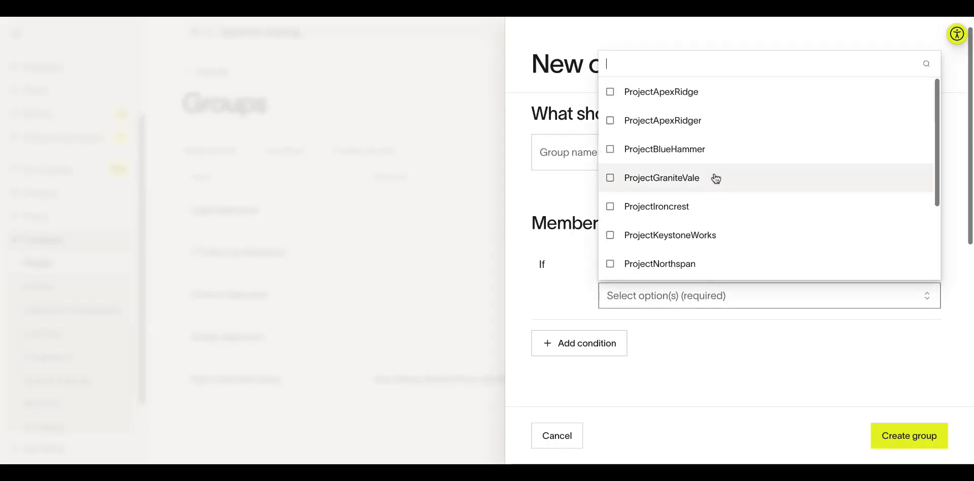
left_click(709, 232)
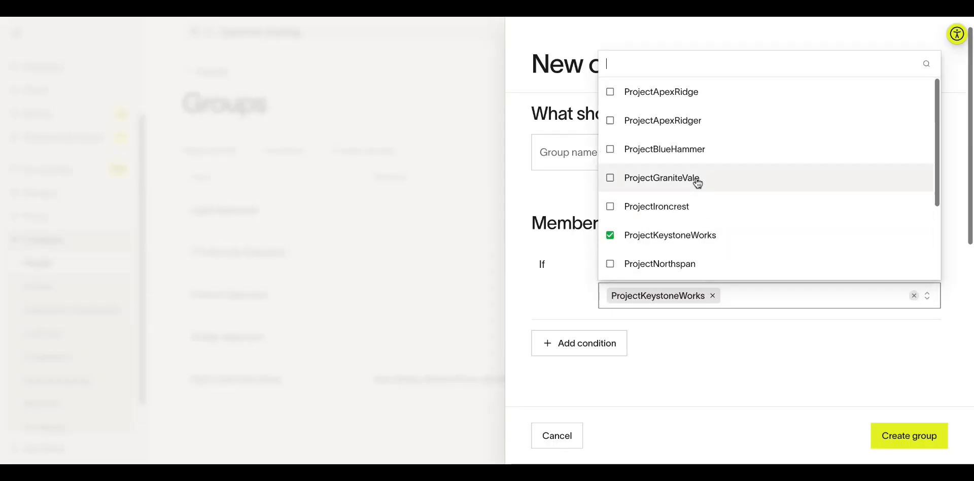
left_click(724, 186)
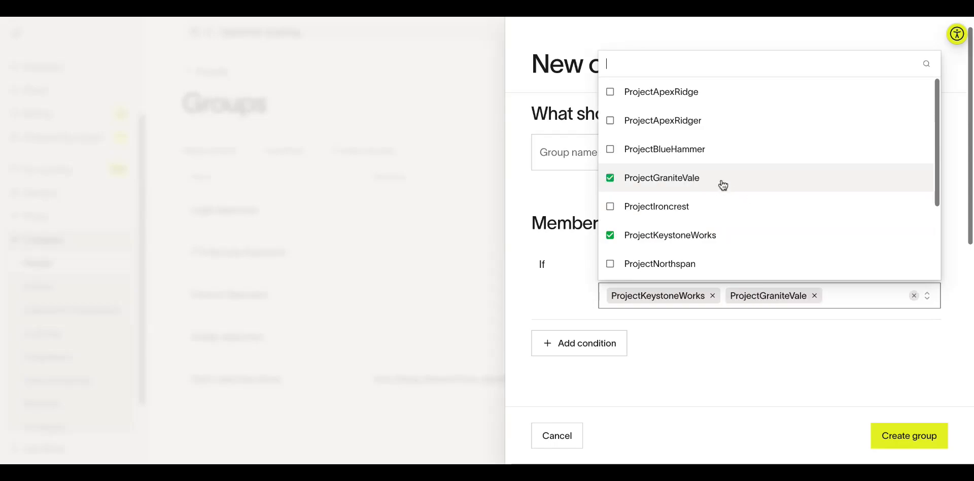
left_click(789, 321)
scroll(731, 358, "down", 1)
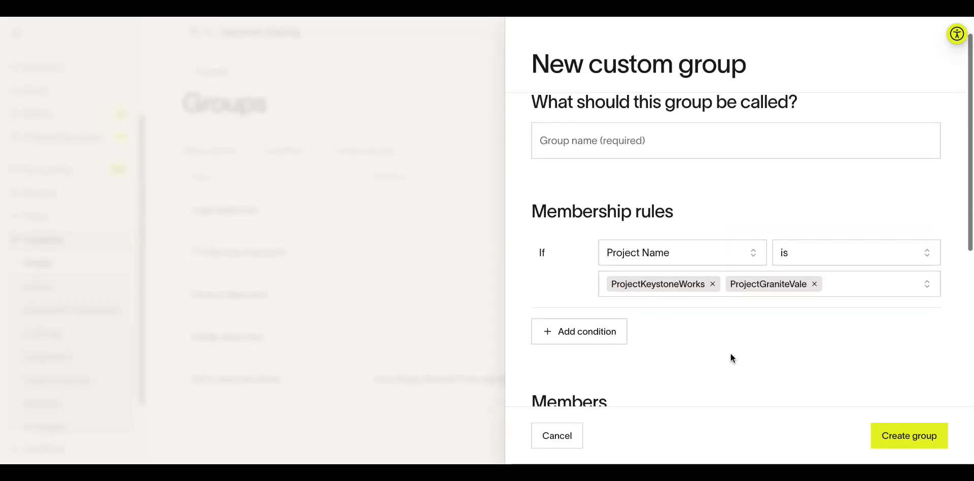
Add an And condition to the membership rules: Employment classification is Full time or Contractor
left_click(605, 333)
left_click(655, 333)
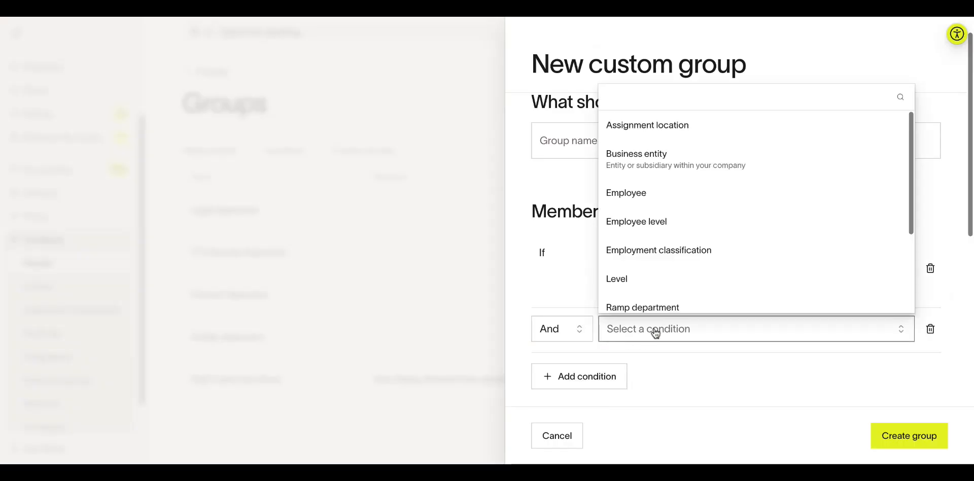
left_click(700, 251)
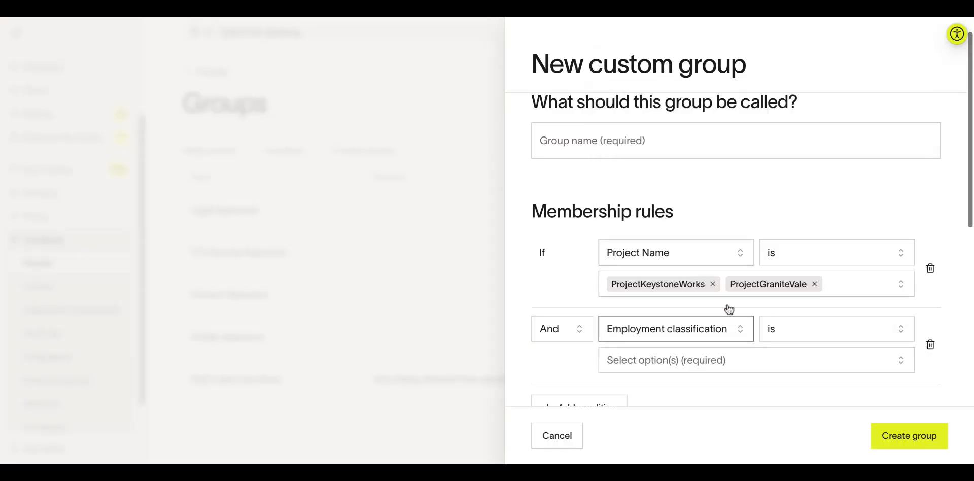
scroll(729, 350, "down", 1)
left_click(729, 339)
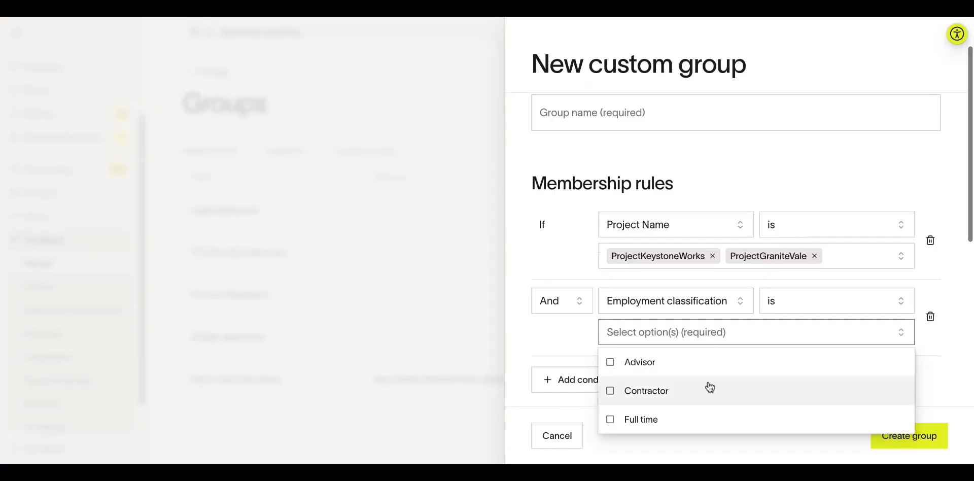
Add a third membership condition requiring the Assignment location to be Field-Based or Hybrid
left_click(584, 380)
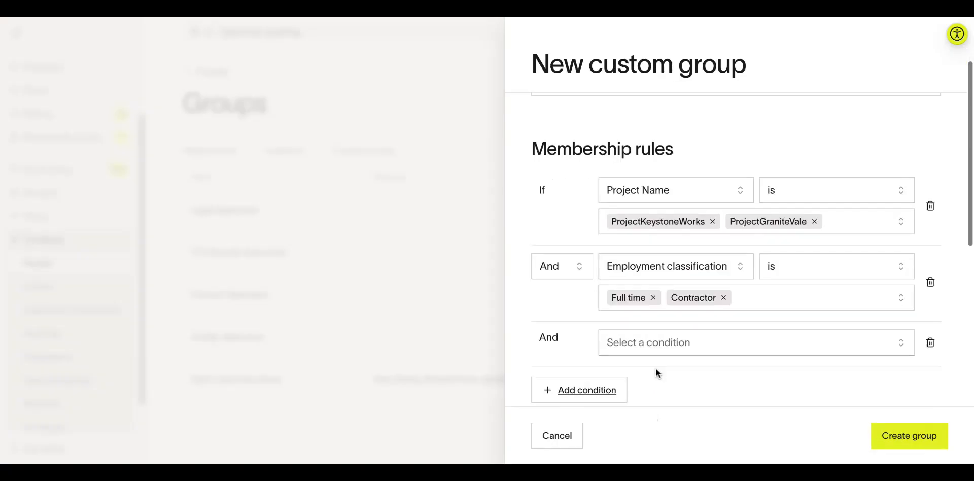
left_click(657, 349)
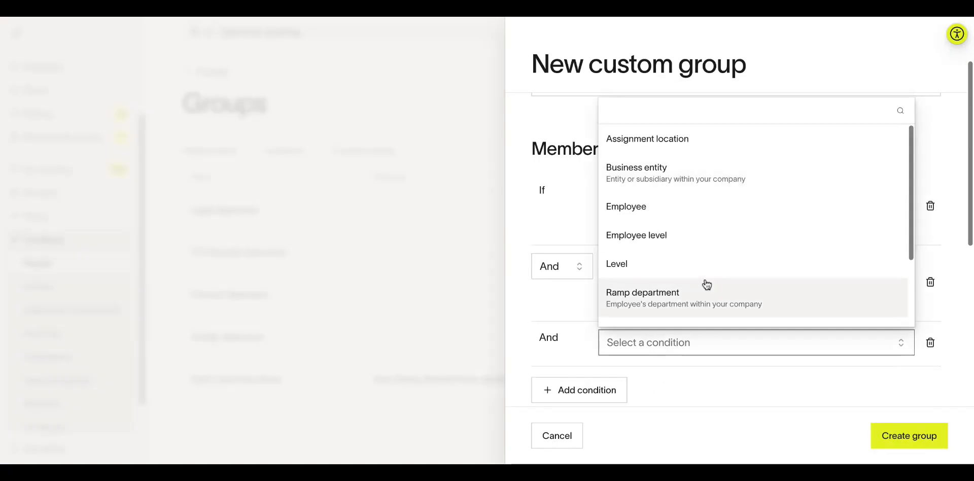
scroll(707, 282, "down", 2)
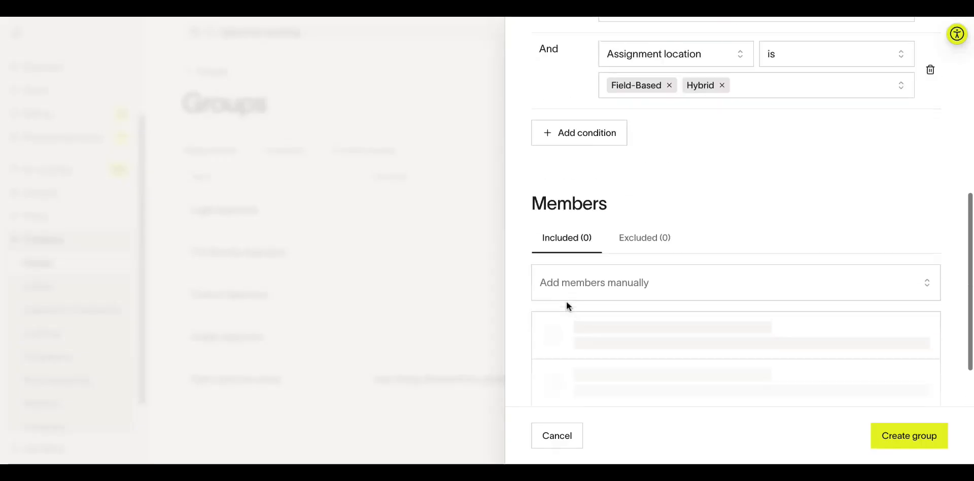
Review the group's rules and included members, name the group Colorado Projects and create it
scroll(567, 302, "up", 8)
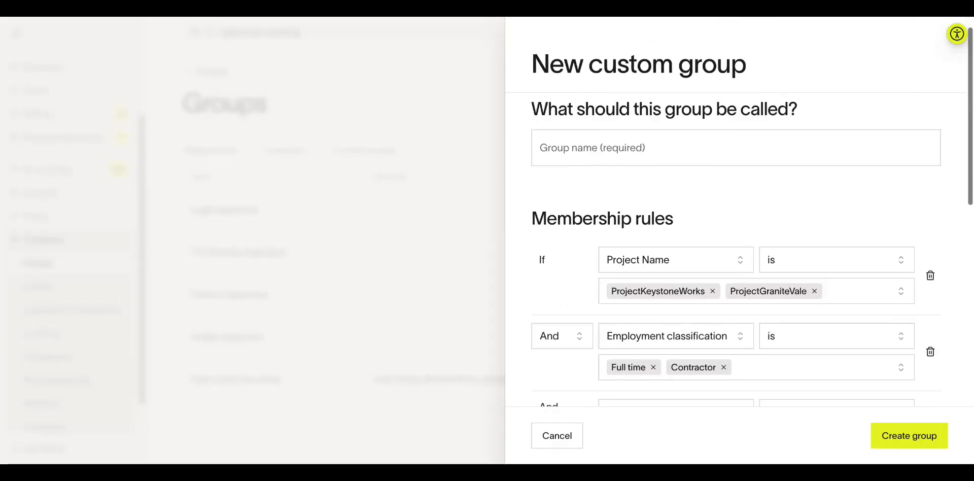
scroll(650, 225, "down", 10)
scroll(653, 234, "up", 2)
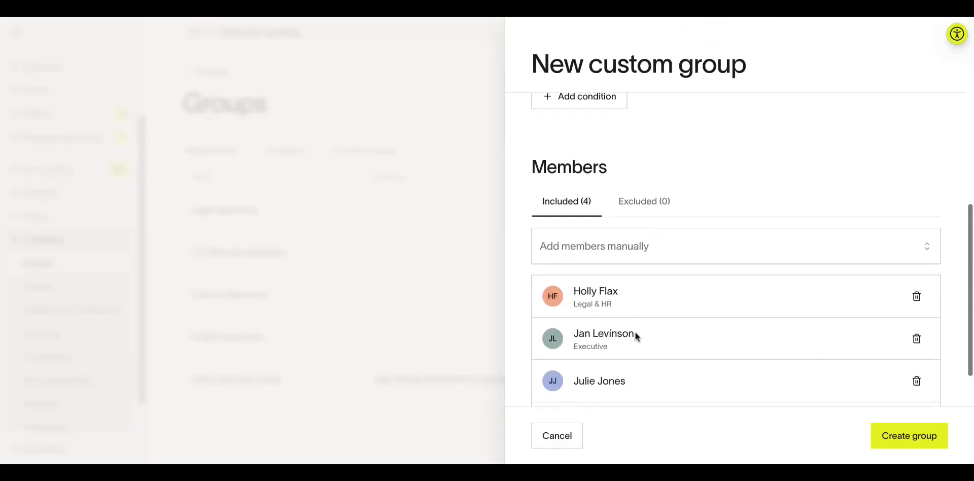
scroll(645, 279, "up", 10)
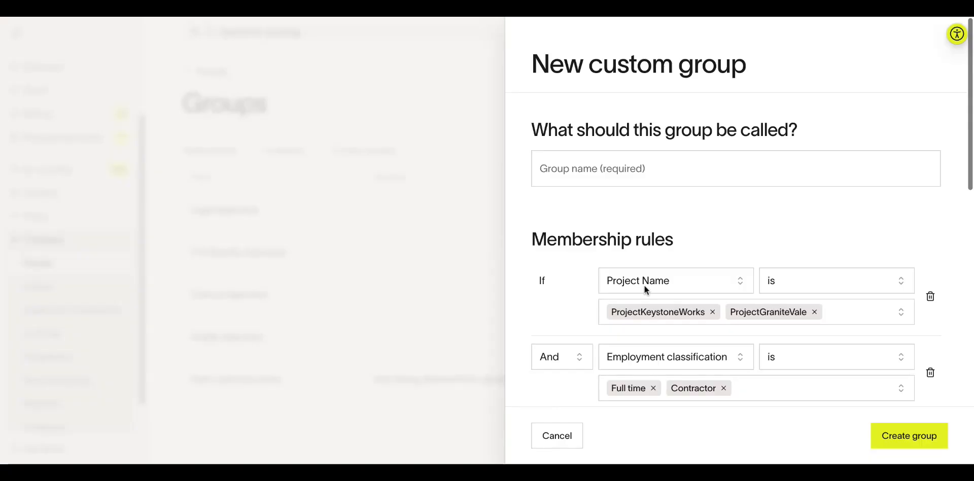
scroll(644, 289, "down", 1)
scroll(644, 289, "up", 1)
left_click(624, 143)
type("Colorao")
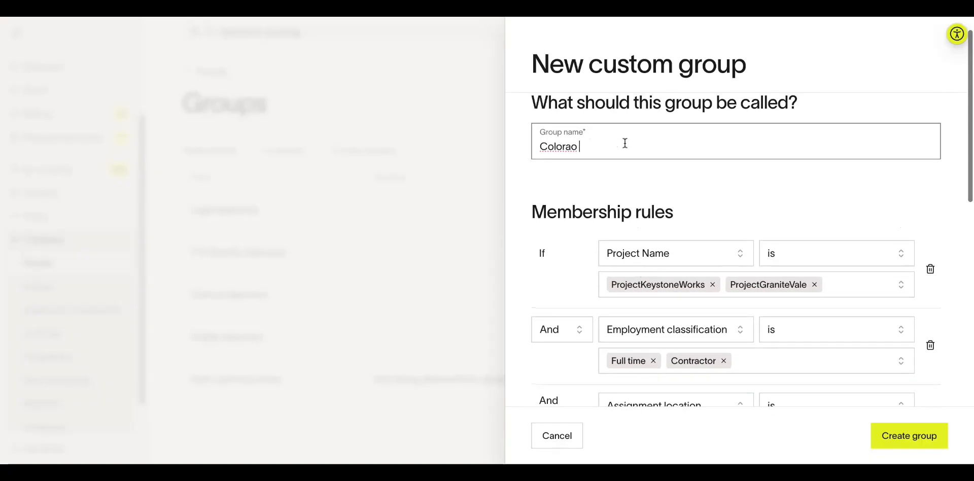
type("o Projects")
scroll(762, 304, "down", 1)
left_click(908, 446)
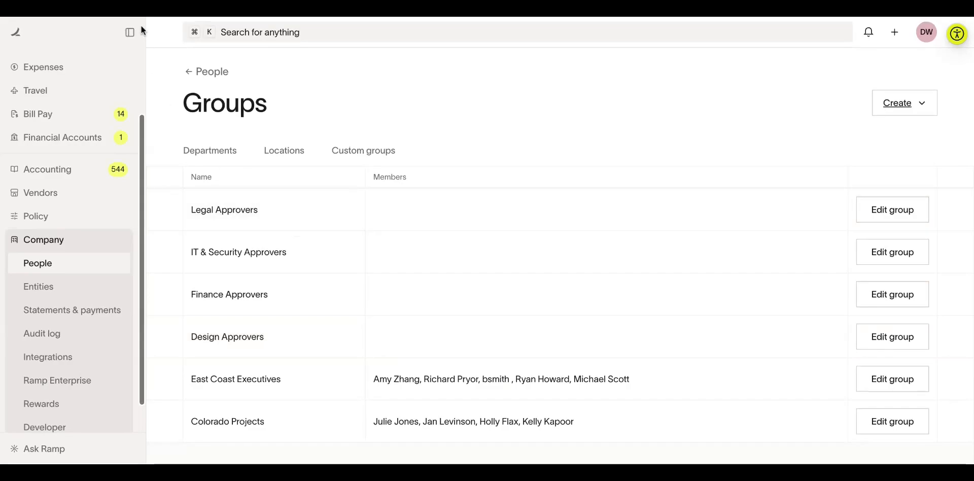
Start a new spend program from the Travel Expenses template
left_click(57, 71)
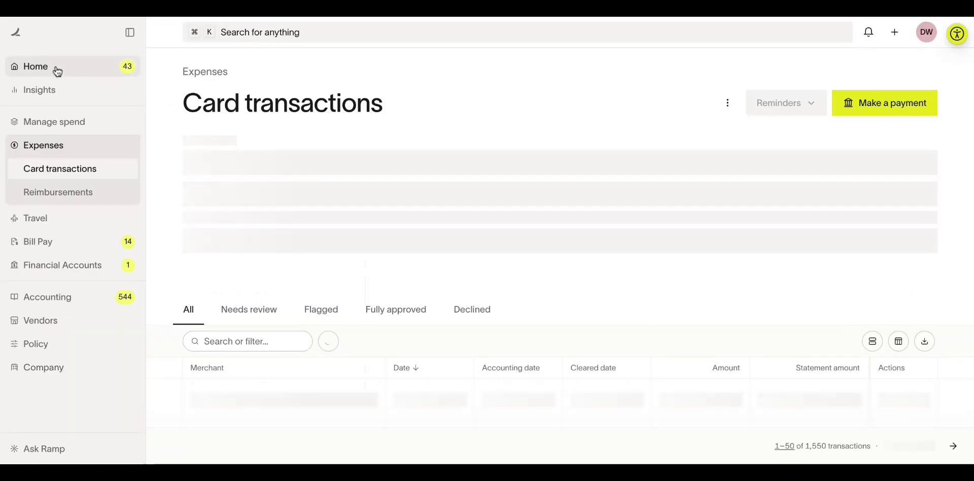
left_click(80, 122)
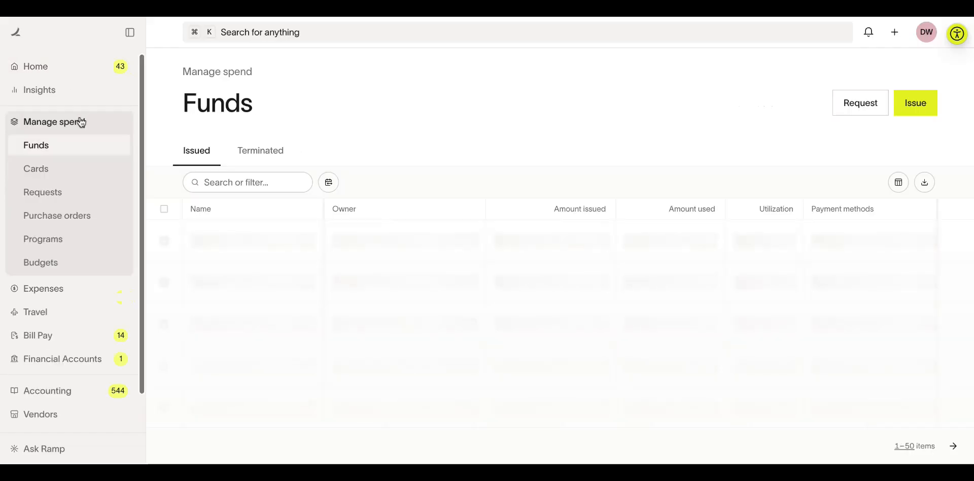
left_click(83, 239)
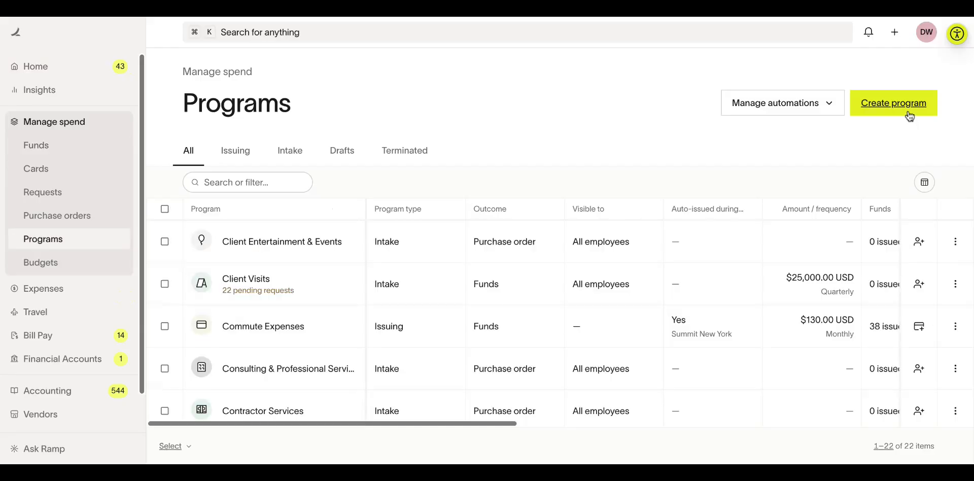
left_click(911, 107)
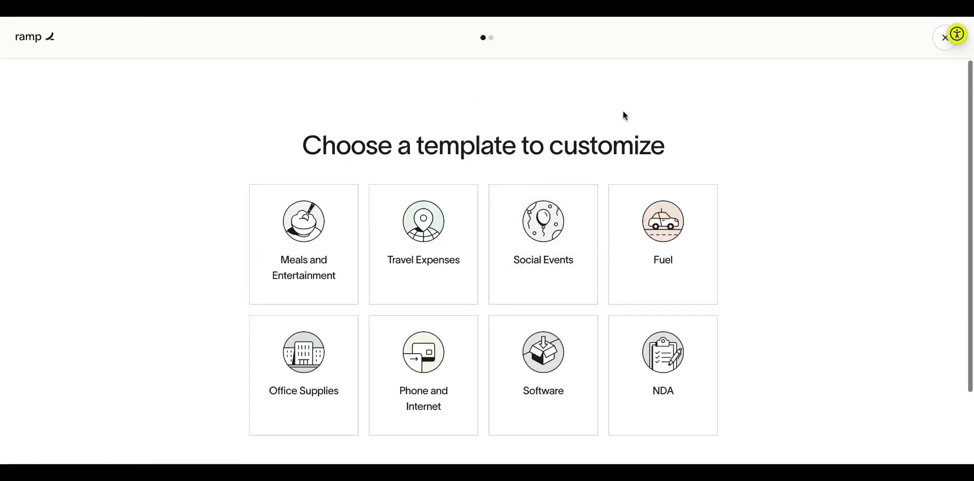
left_click(448, 226)
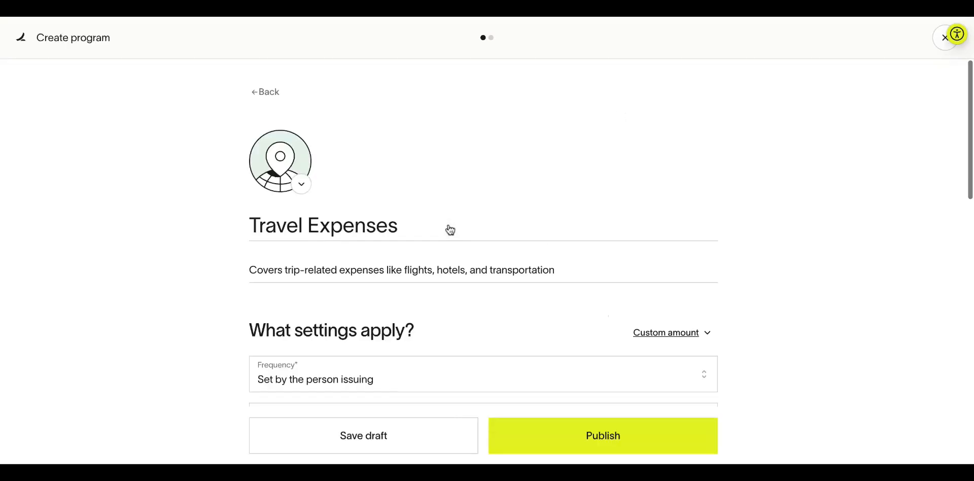
Rename the program as Colorado Project Travel
scroll(467, 314, "down", 1)
triple_click(425, 152)
type("Colorado Projects")
left_click(378, 164)
key("BackSpace")
type("Travel")
left_click(495, 249)
Switch the program's spending setting to a fixed amount and set it to 500 USD
scroll(495, 250, "down", 2)
left_click(669, 164)
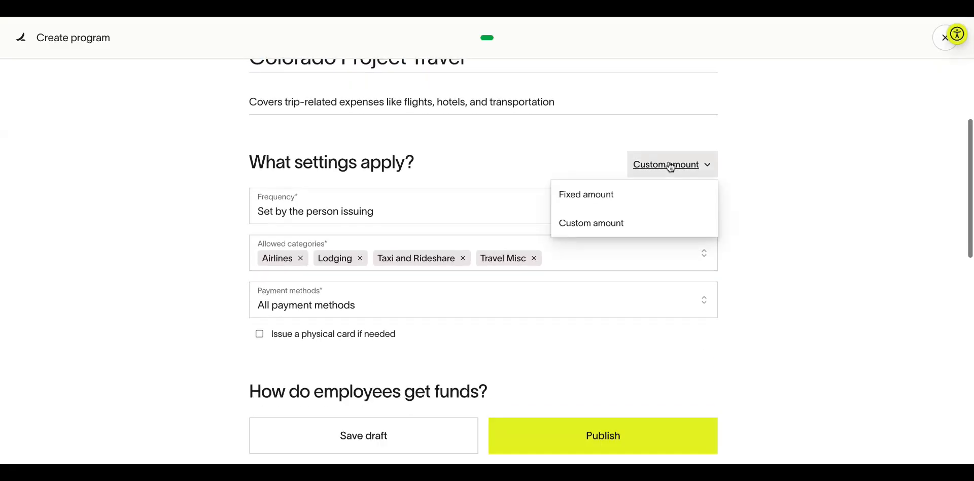
left_click(625, 202)
left_click(344, 195)
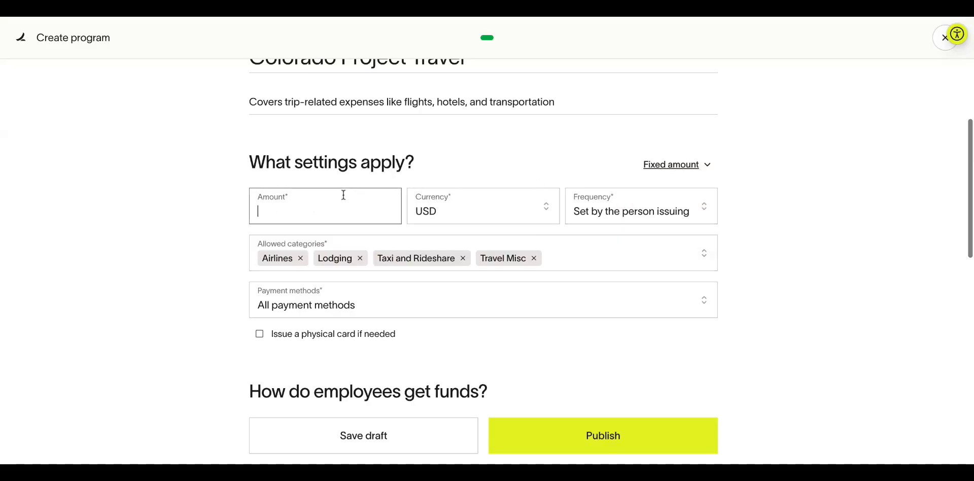
type("500")
left_click(186, 286)
Enable auto-issuing of funds during onboarding and assign it to the Colorado Projects group
scroll(187, 285, "down", 5)
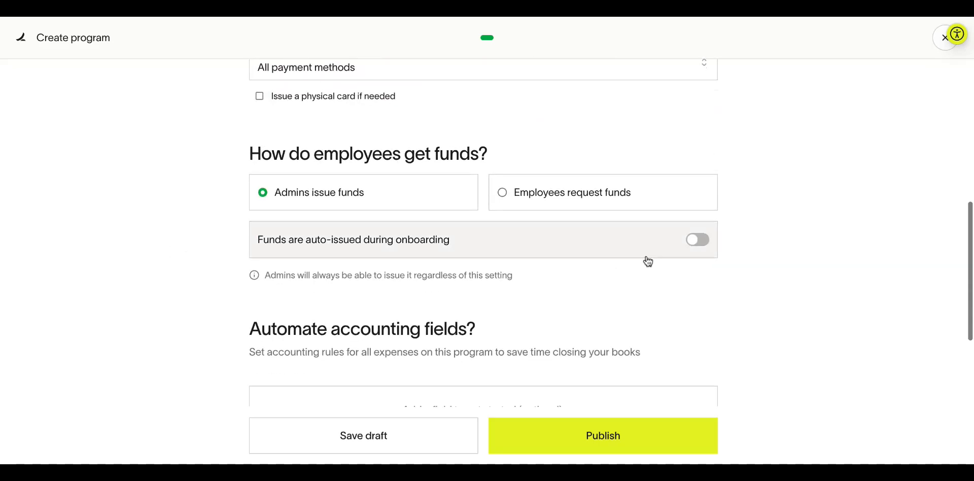
left_click(703, 244)
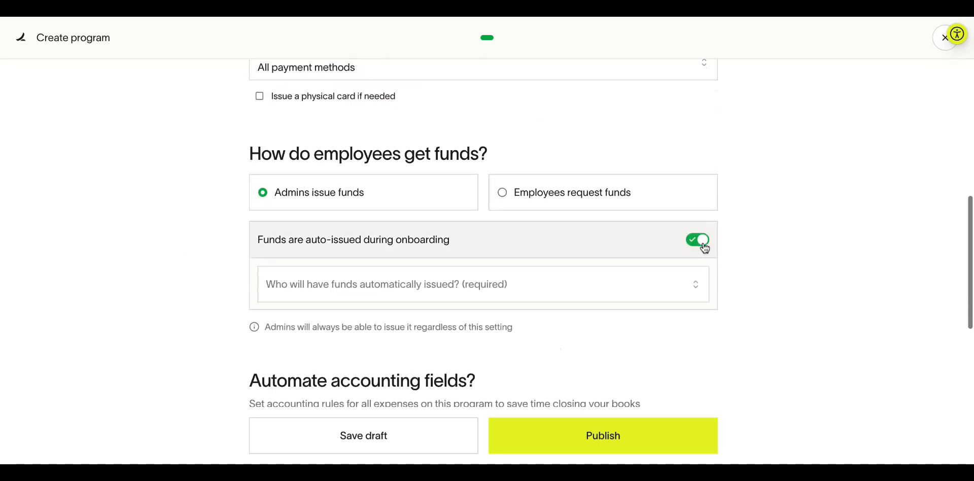
left_click(388, 298)
type("colo")
left_click(330, 253)
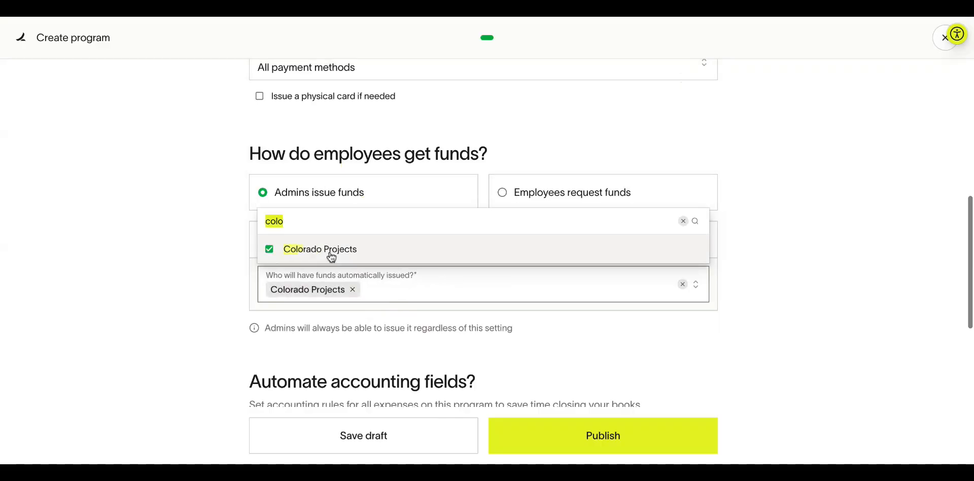
left_click(199, 279)
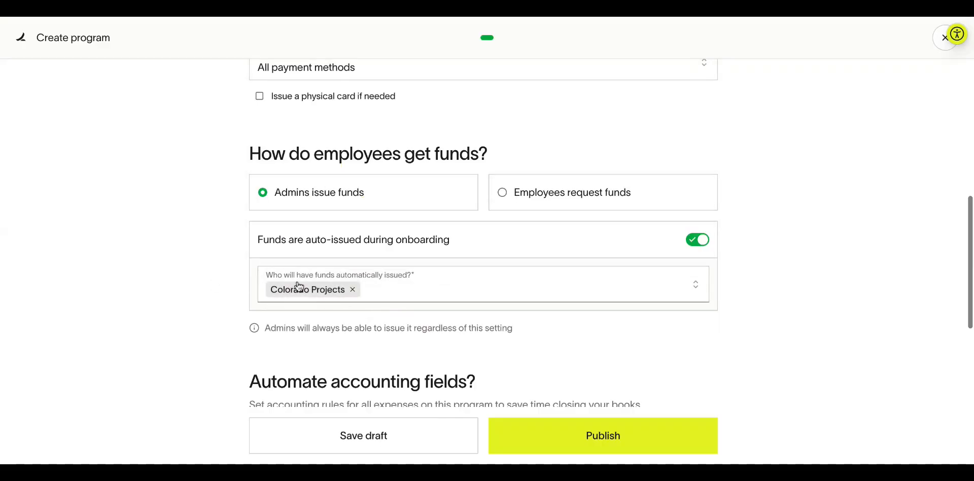